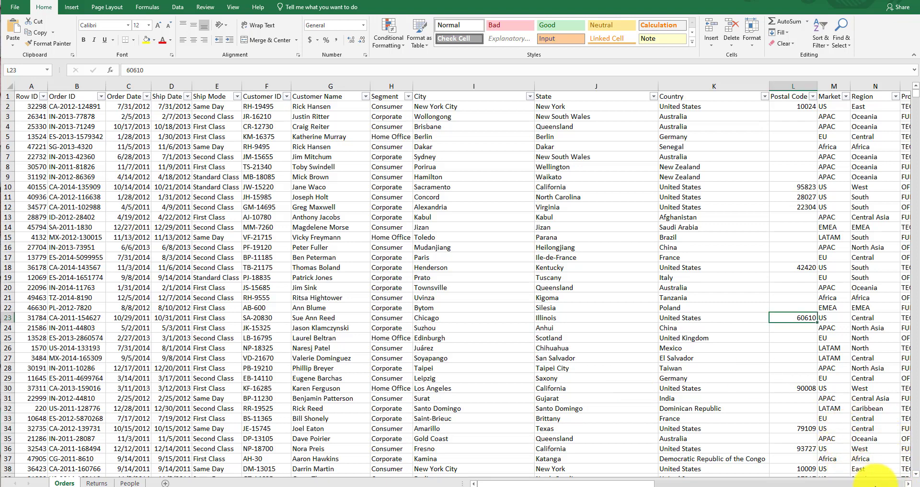
Select the Africa region cell in row 37, then return up to the Postal Code header
click(862, 460)
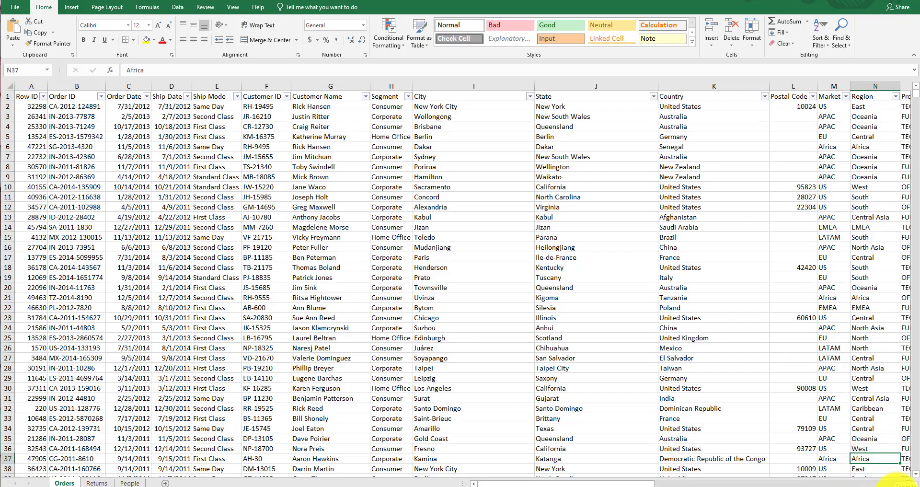
ctrl+scroll(895, 480, up, 5)
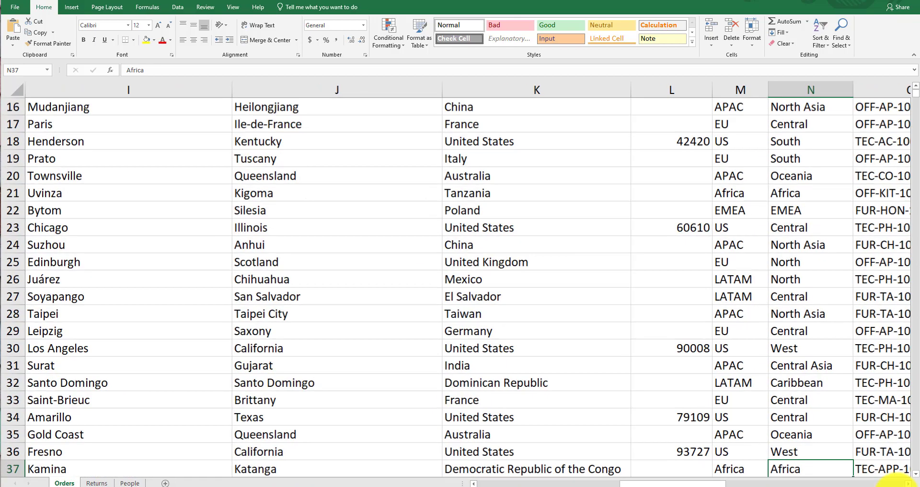
click(680, 348)
key(Up)
key(Up)
key(Up)
key(Up)
key(Up)
key(Up)
key(Up)
key(Up)
key(Up)
key(Up)
key(Up)
key(Up)
key(Up)
key(Up)
key(Up)
key(Up)
key(Up)
key(Up)
key(Up)
key(Up)
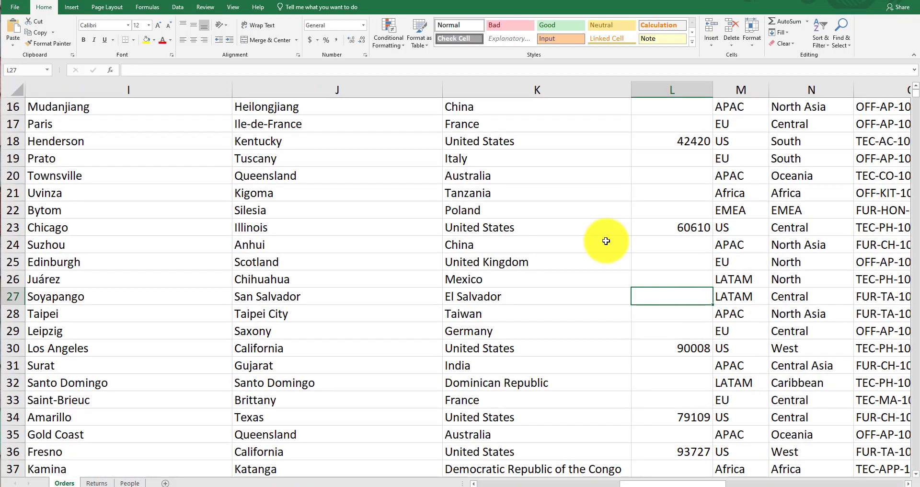
key(Up)
key(Up)
key(Up)
key(Up)
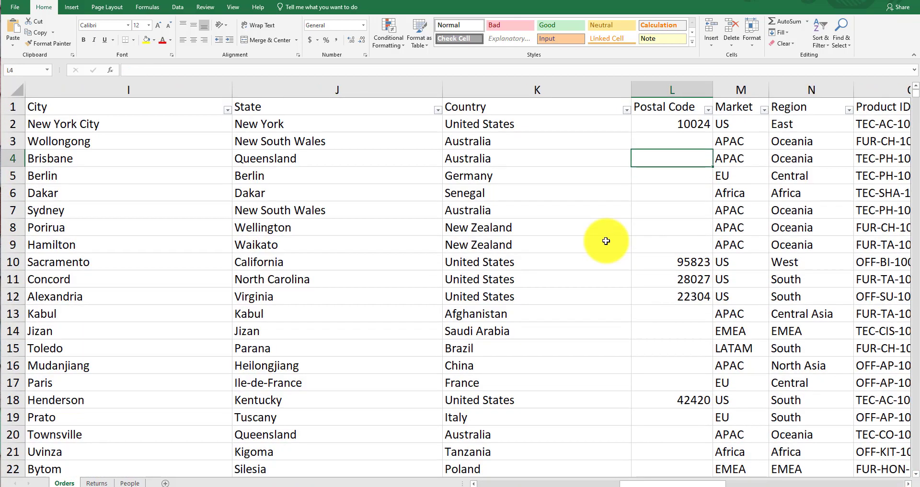
Move along the header row between Row ID, Customer ID and Order ID
key(Left)
key(Left)
key(Left)
key(Left)
key(Left)
key(Left)
key(Left)
key(Left)
key(Left)
key(Left)
key(Left)
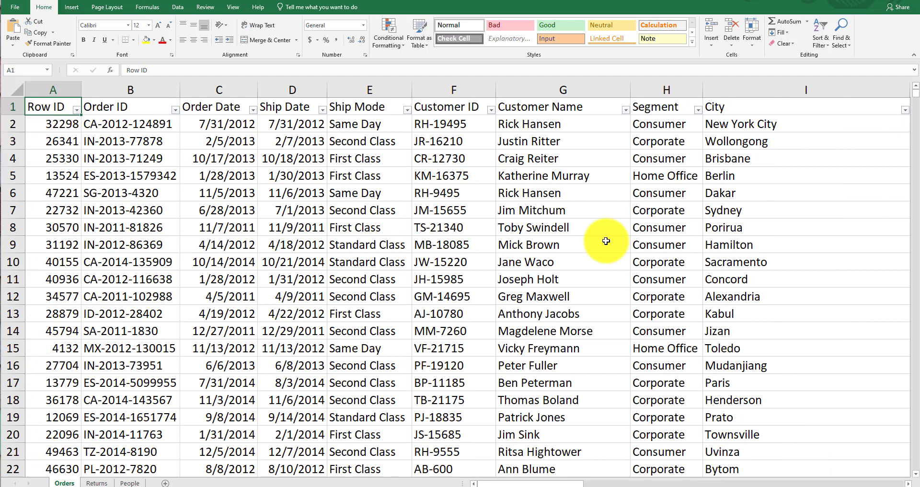
key(Right)
key(Right)
key(Right)
key(Right)
key(Right)
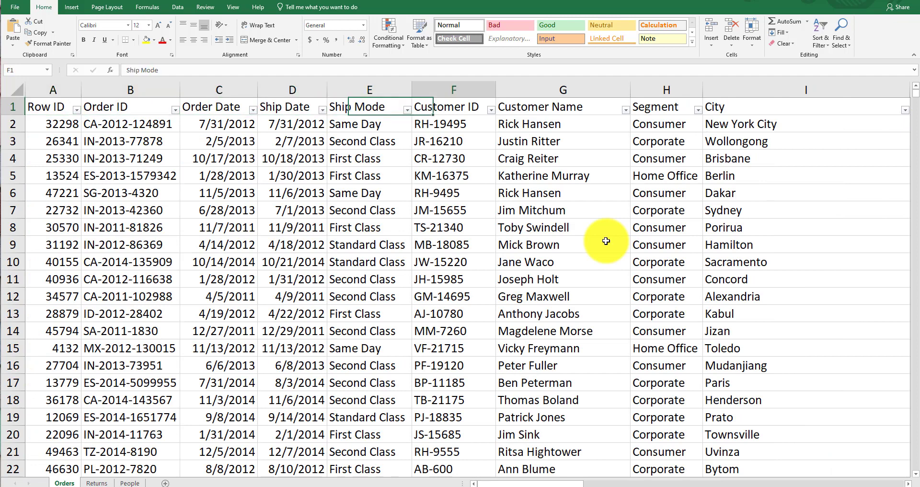
key(Down)
key(Left)
key(Left)
key(Left)
key(Left)
key(Left)
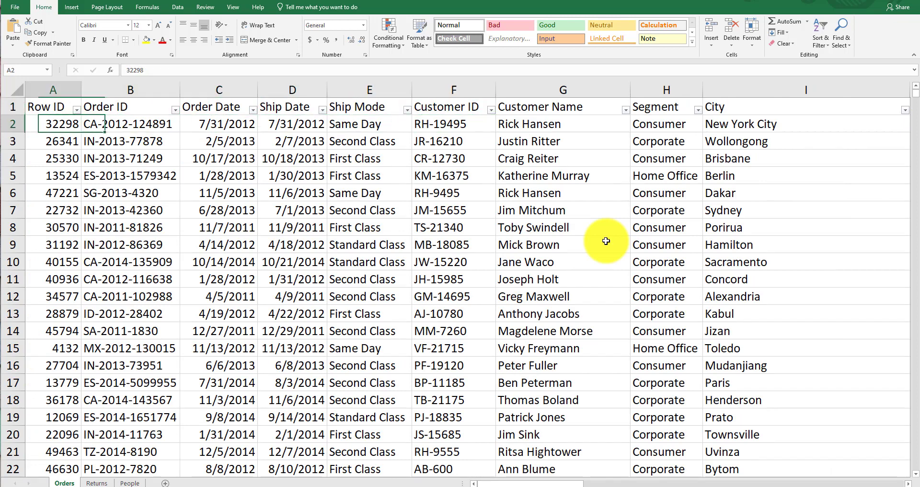
key(Up)
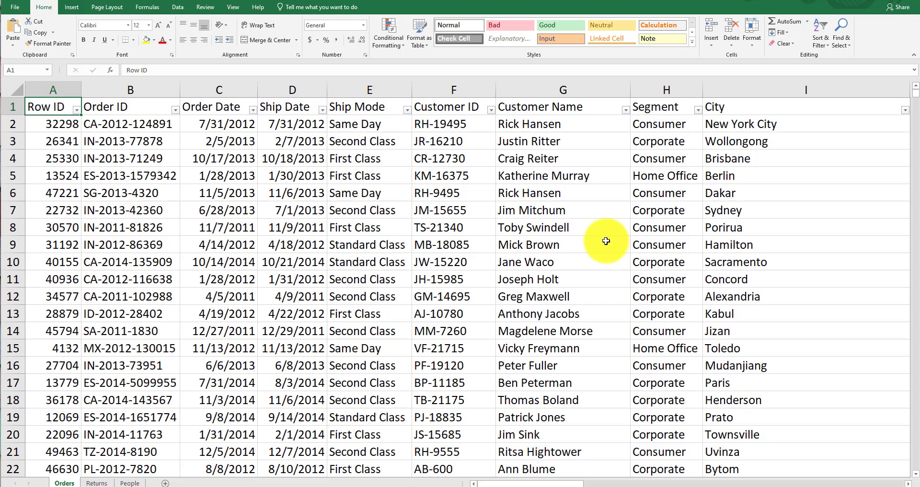
key(Right)
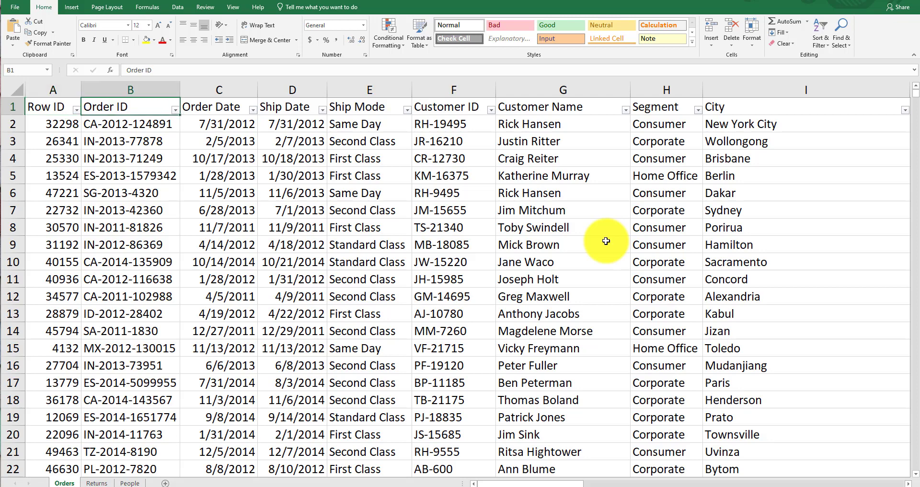
key(Left)
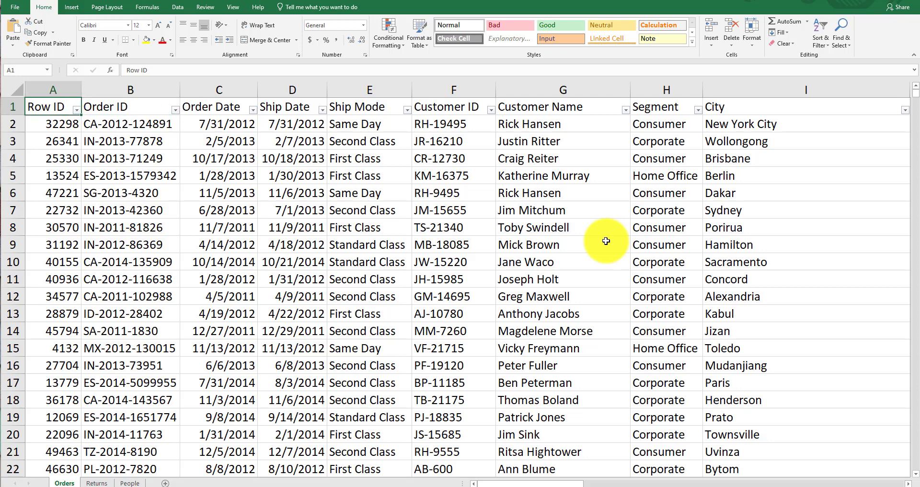
Browse the Order Date and Ship Date values for the first two orders
key(Right)
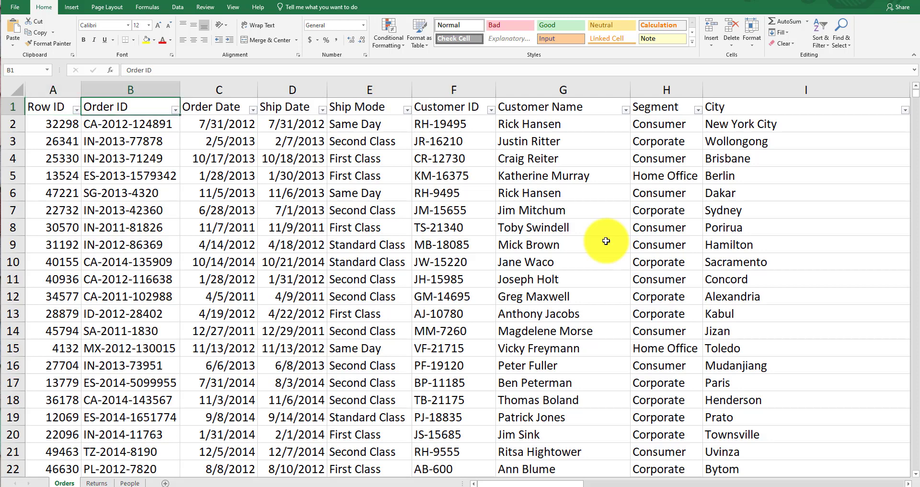
key(Right)
key(Right)
key(Left)
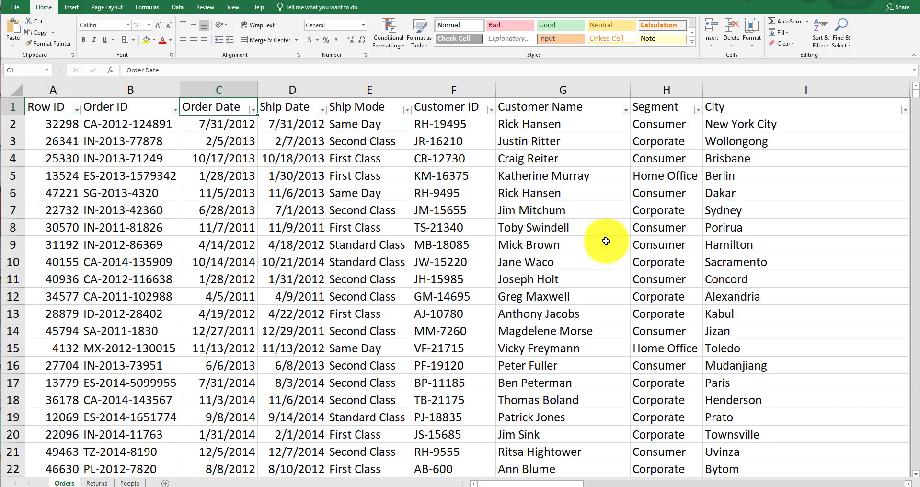
key(Right)
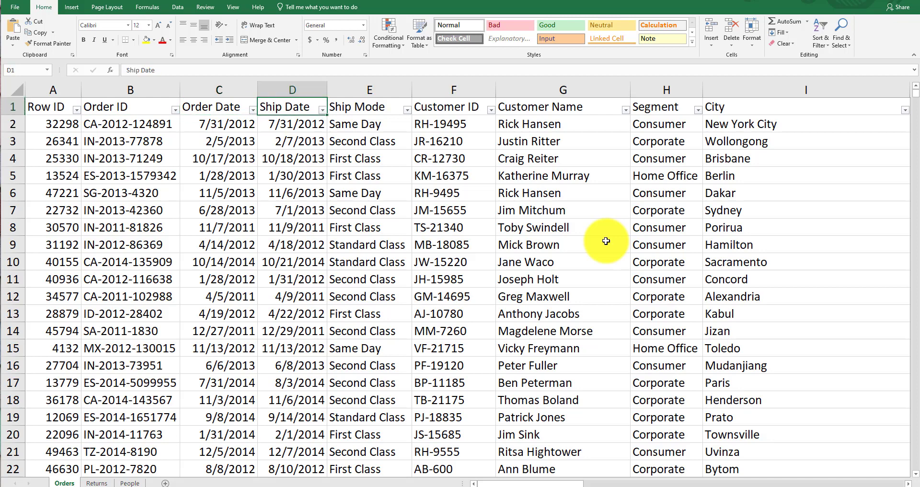
key(Down)
key(Left)
key(Down)
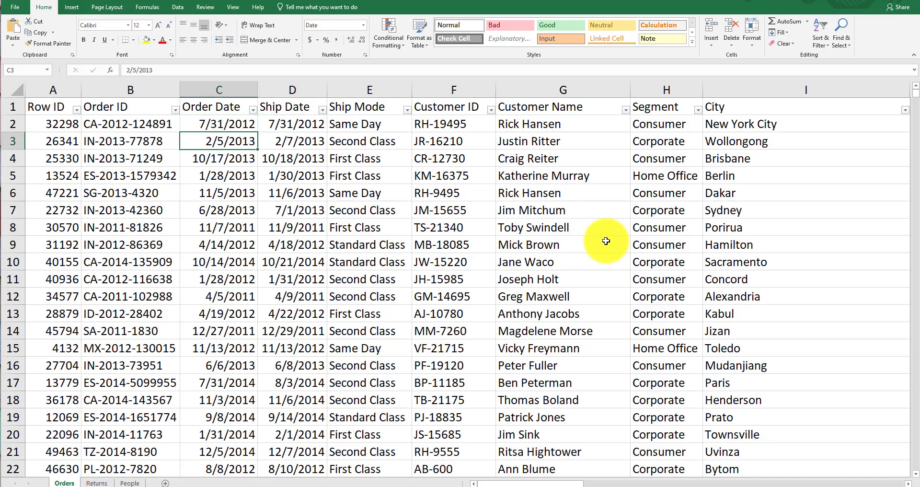
key(Right)
key(Right)
Check the first order's ship mode, Same Day, and its order date 7/31/2012
key(Up)
key(Up)
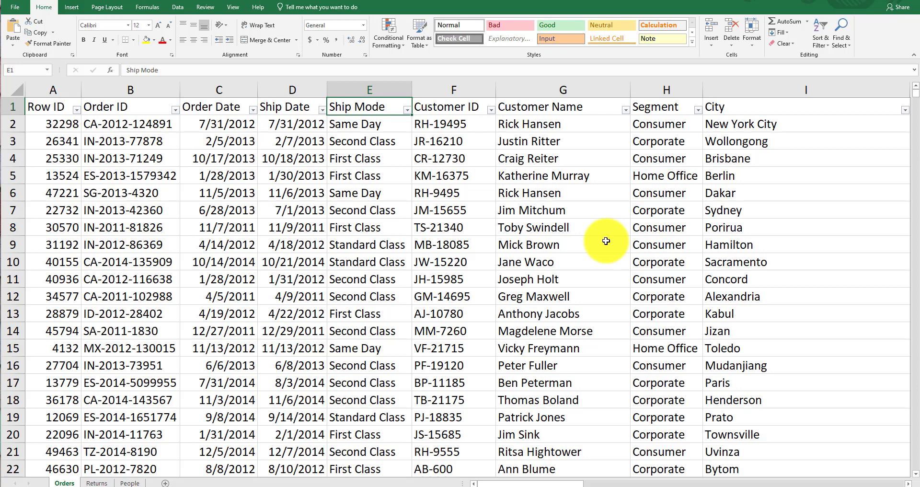
key(Down)
key(Left)
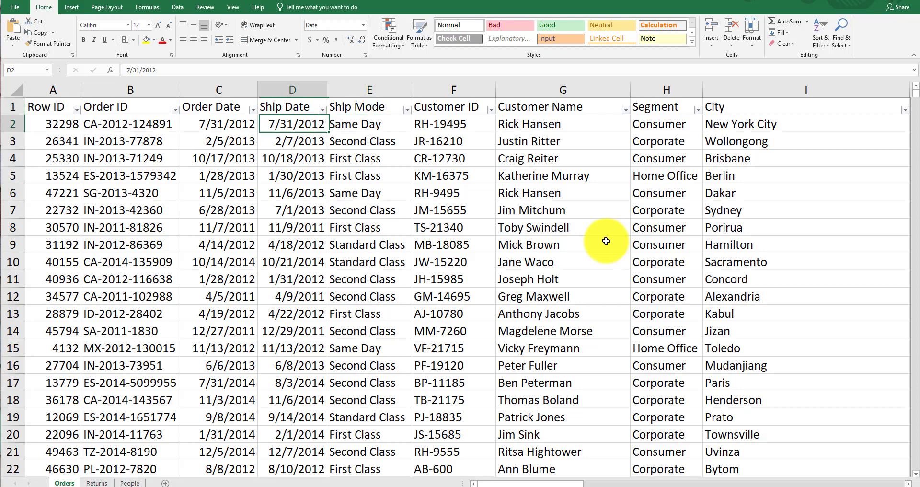
key(Right)
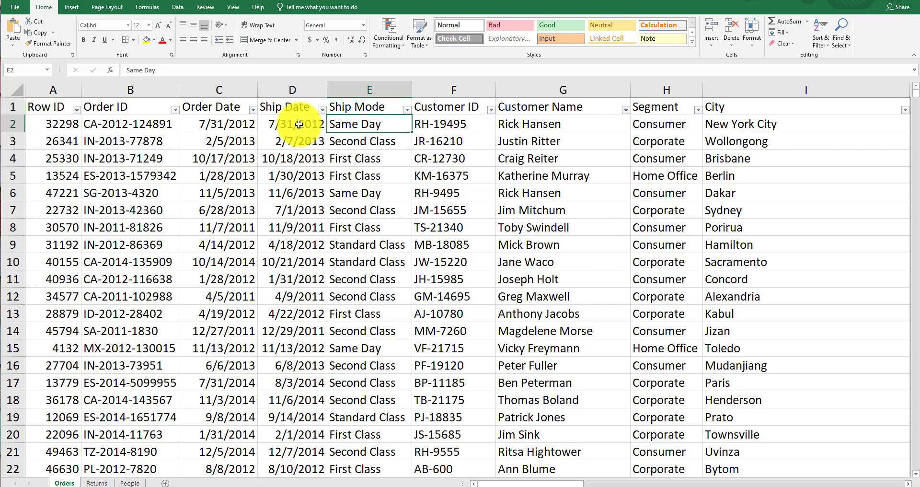
drag(214, 125, 275, 128)
click(366, 122)
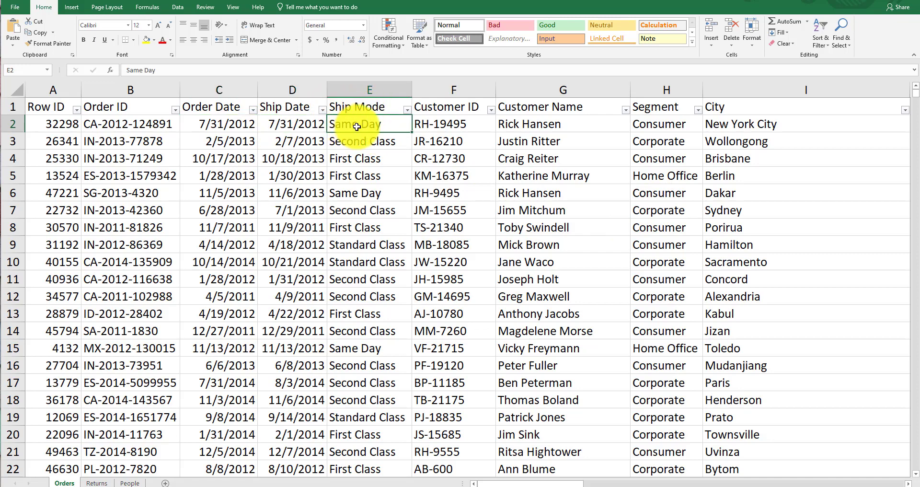
click(187, 124)
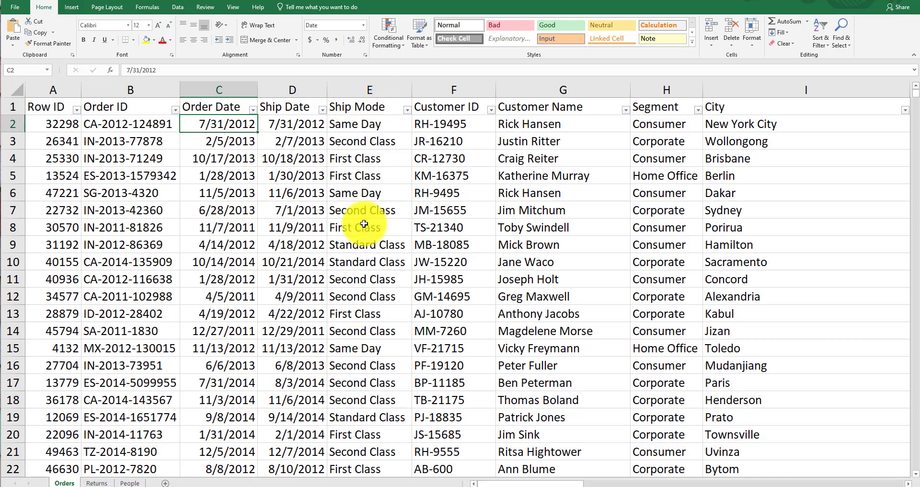
Review row 6 from order date 11/5/2013 across to its country, Senegal, and postal code
click(235, 191)
drag(329, 192, 252, 200)
click(230, 198)
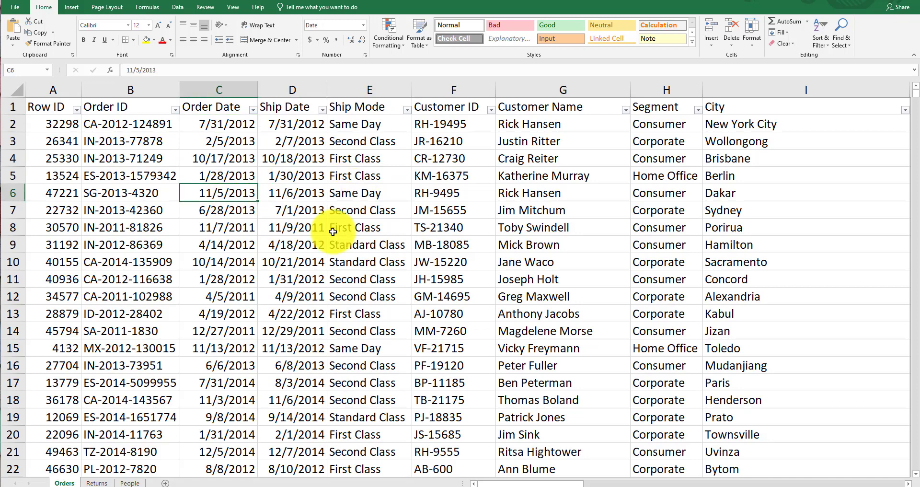
key(Right)
key(Right)
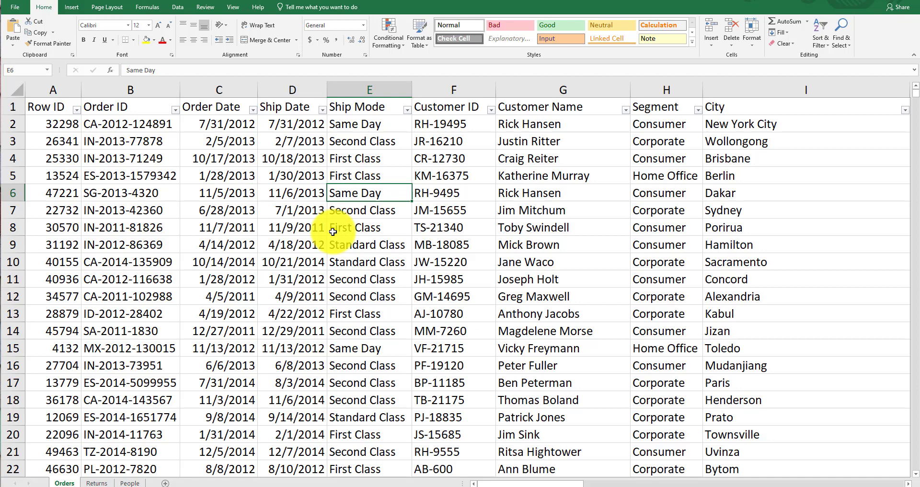
key(Right)
key(Right)
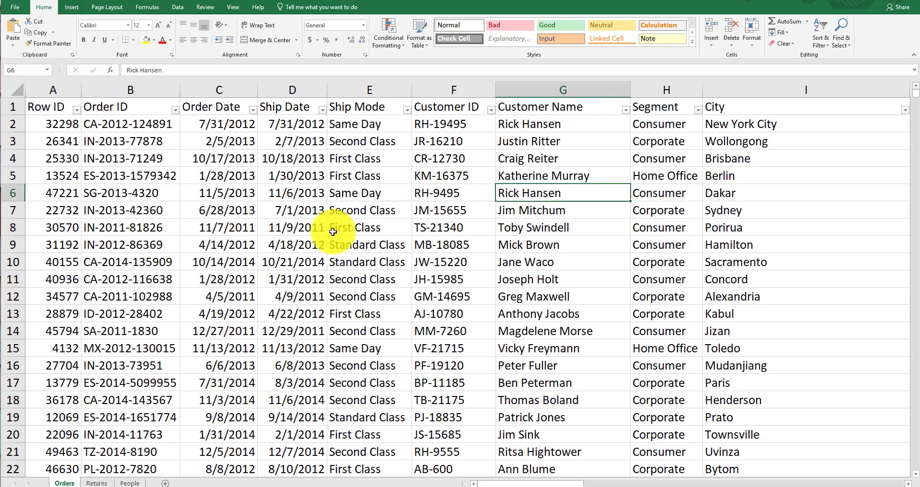
key(Right)
key(Right)
key(Right)
key(Right)
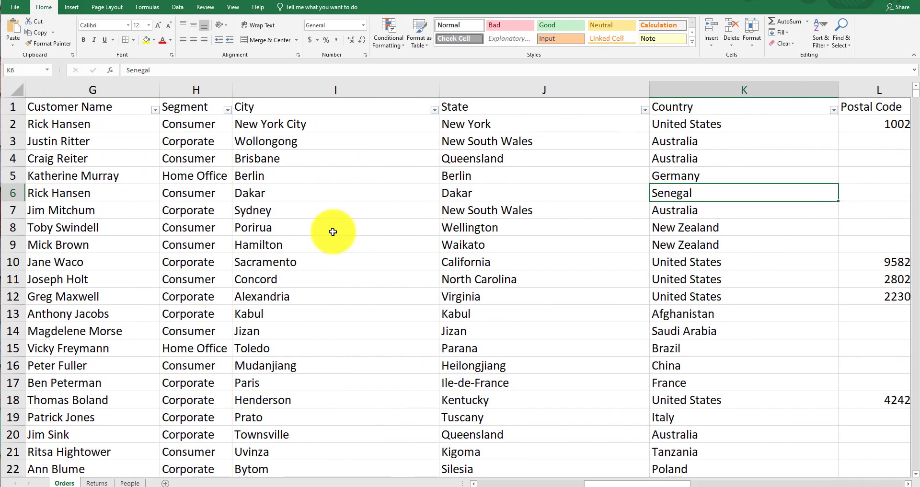
key(Right)
key(Left)
key(Left)
key(Left)
key(Left)
key(Left)
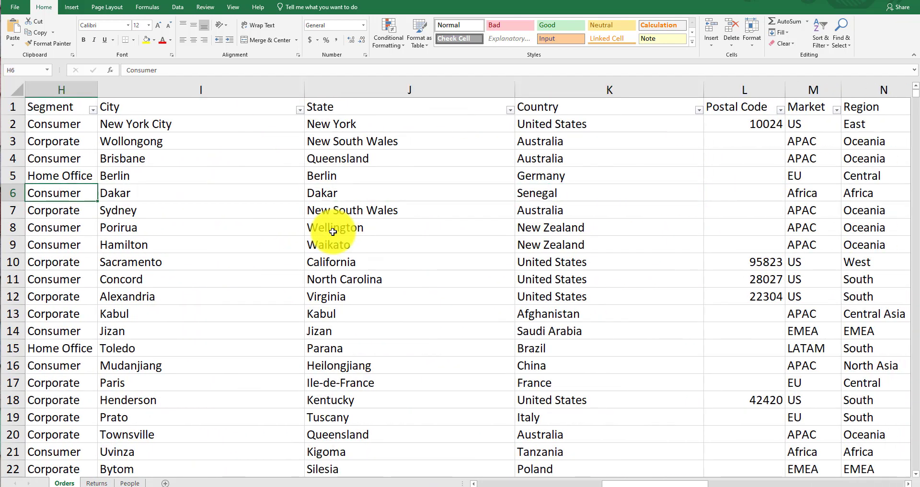
Return to the first order's Segment value and move across to City
key(Left)
key(Up)
key(Up)
key(Up)
key(Up)
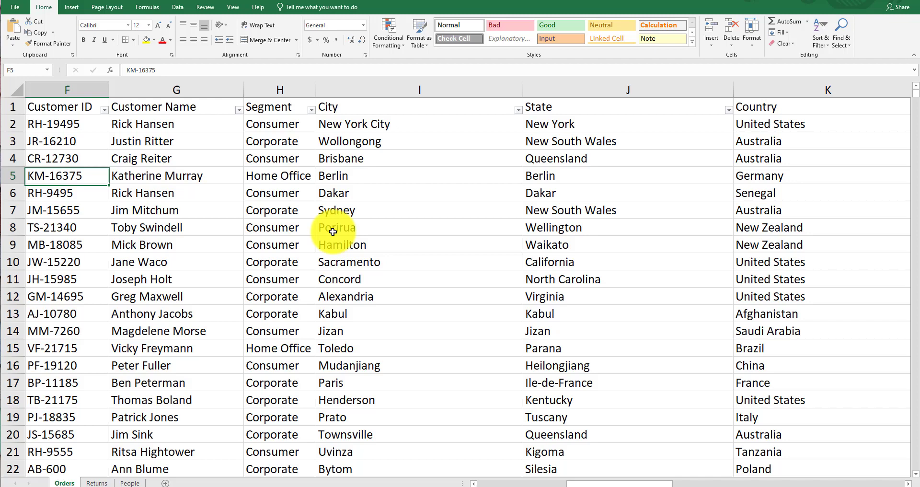
key(Right)
key(Right)
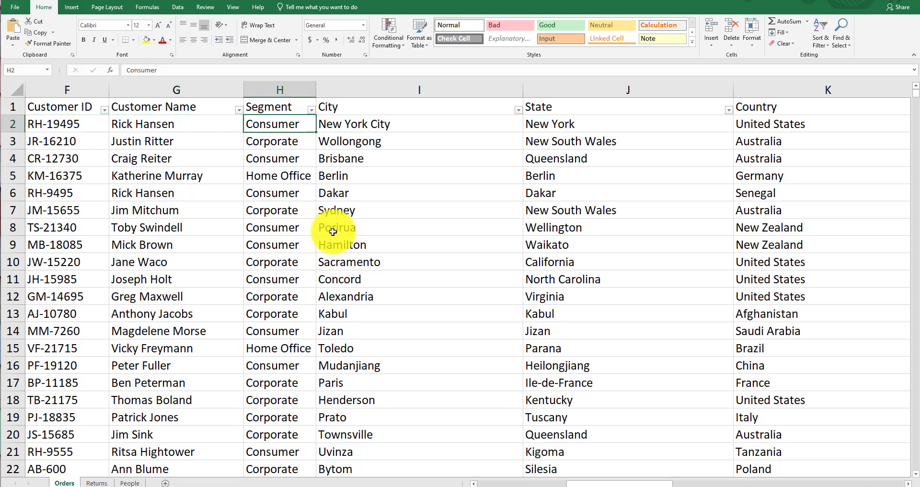
key(Right)
key(Right)
key(Right)
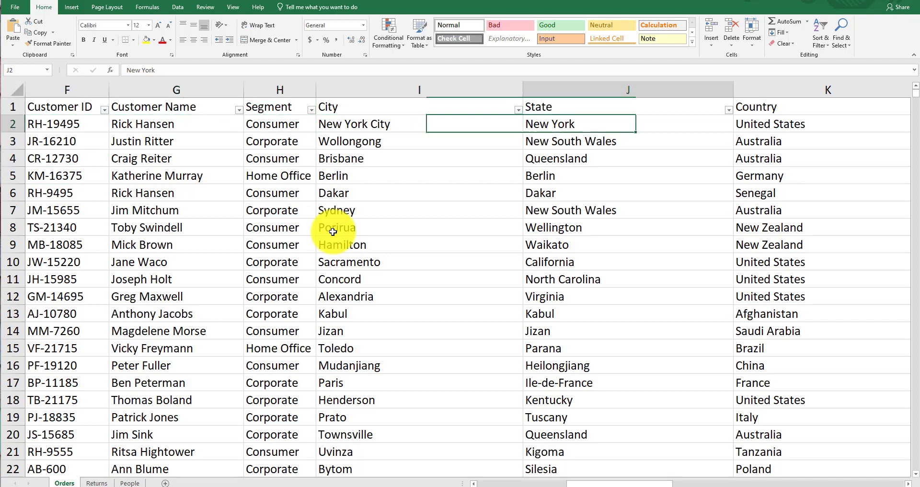
key(Left)
key(Left)
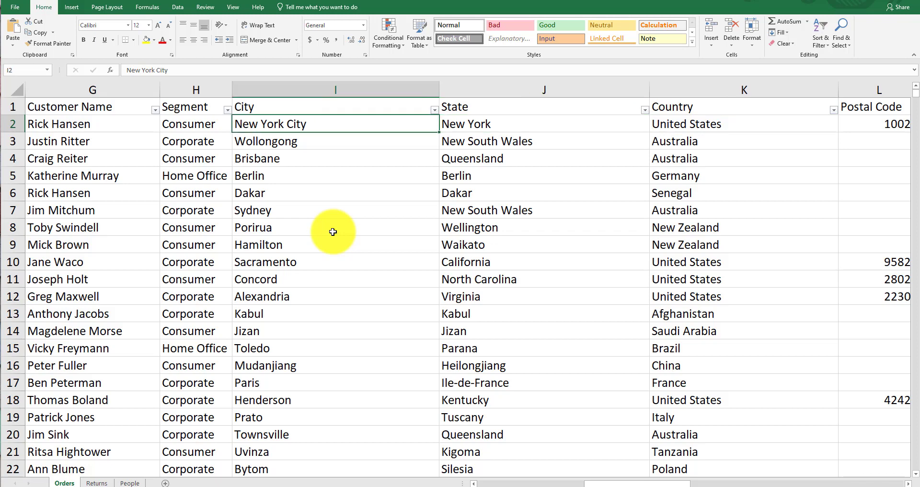
Step through the first order's State, Country, Postal Code and Sub-Category
key(Right)
key(Right)
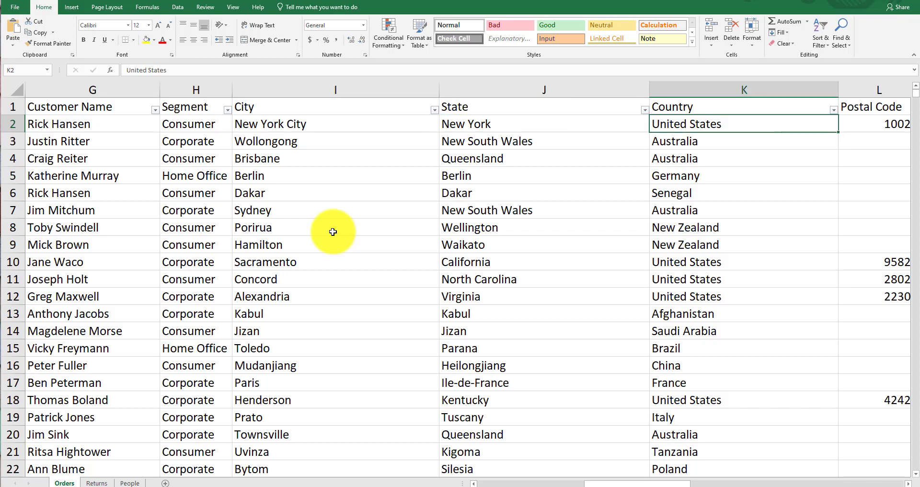
key(Right)
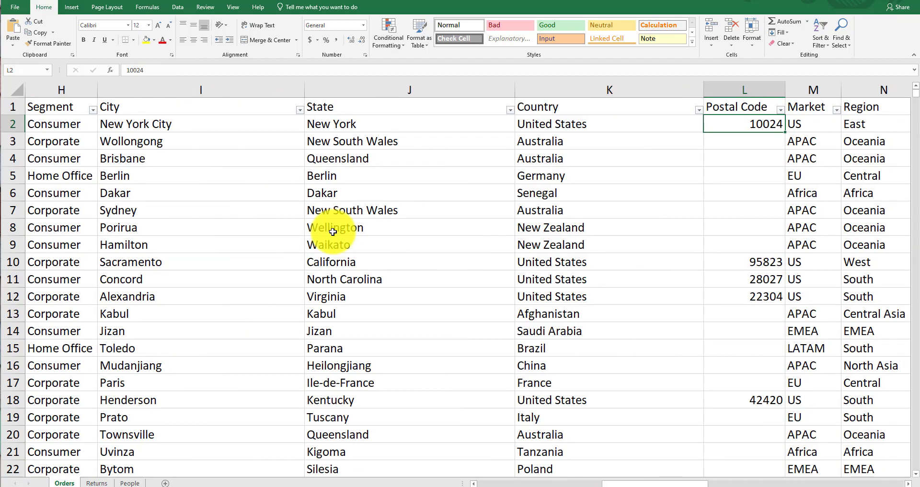
key(Right)
key(Right)
key(Right)
key(Right)
key(Right)
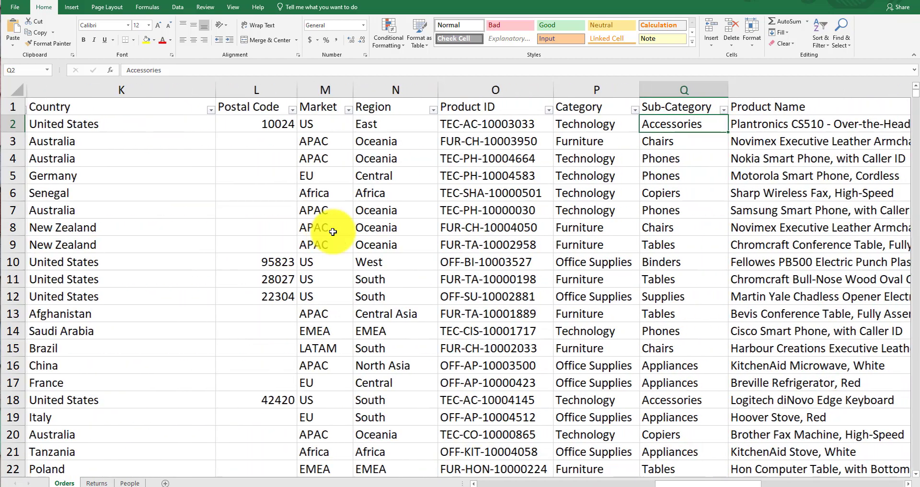
key(Right)
key(Left)
key(Left)
key(Left)
key(Left)
key(Left)
key(Left)
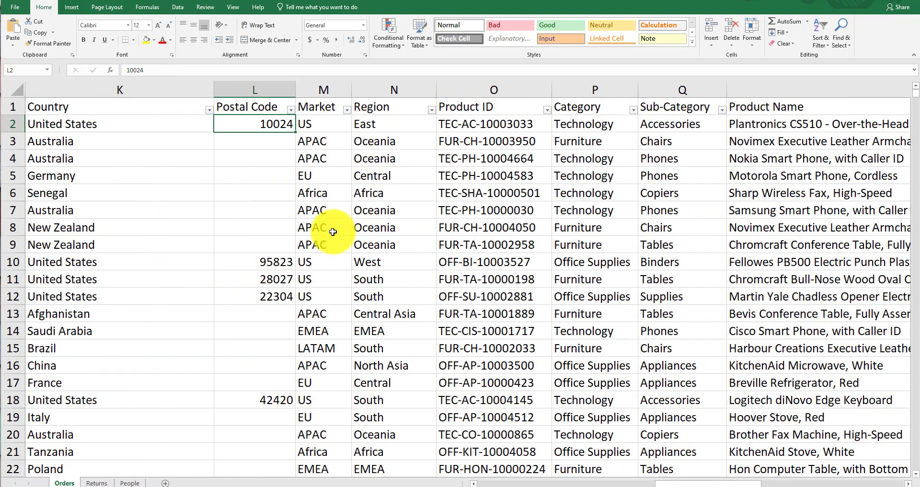
Scan down the Postal Code column past blanks and back to the top
key(Down)
key(Down)
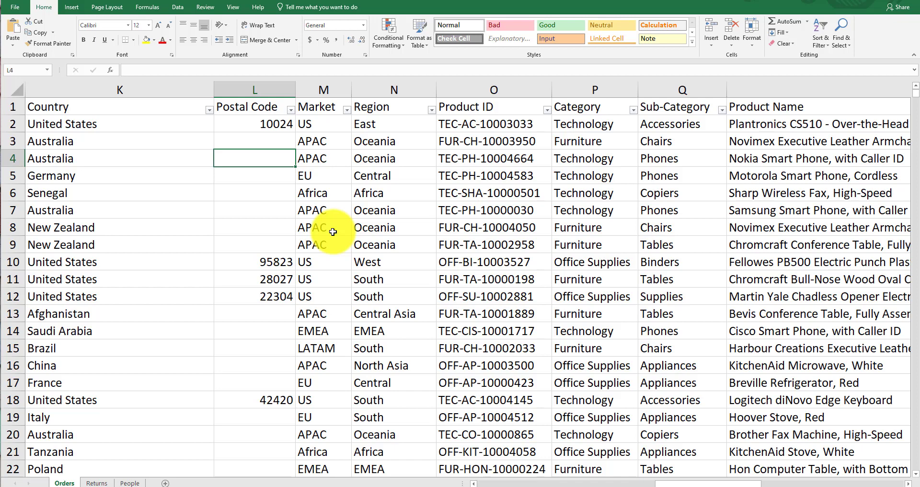
key(Down)
key(Down)
key(Down)
key(Down)
key(Down)
key(Down)
key(Down)
key(Down)
key(Down)
key(Down)
key(Down)
key(Down)
key(Down)
key(Up)
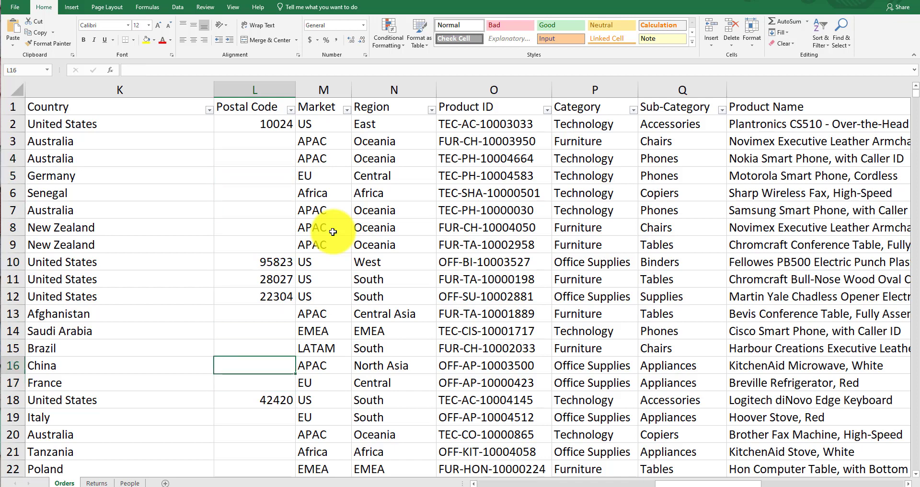
key(Up)
key(Up)
key(Up)
key(Up)
key(Up)
key(Up)
key(Up)
key(Up)
key(Up)
key(Up)
key(Up)
key(Up)
key(Up)
key(Up)
key(Up)
key(Down)
key(Down)
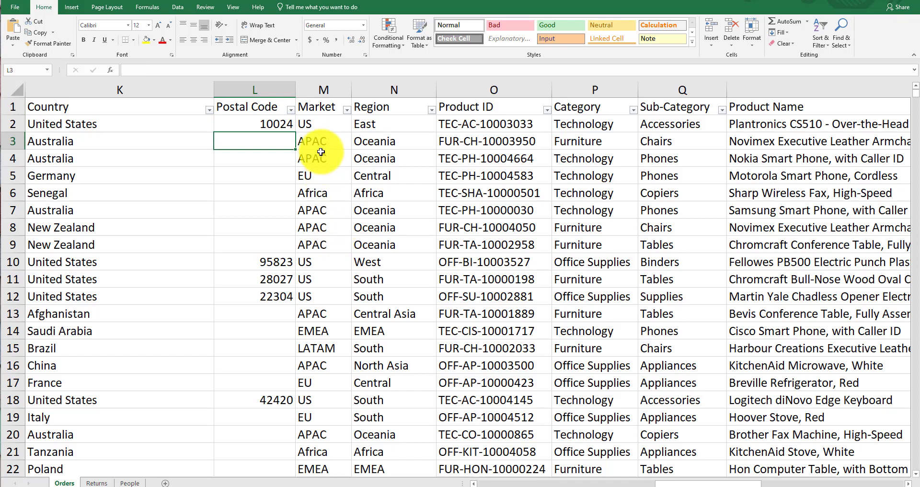
Clear all postal codes in the Postal Code filter, keep codes such as 1040, and apply it
click(291, 109)
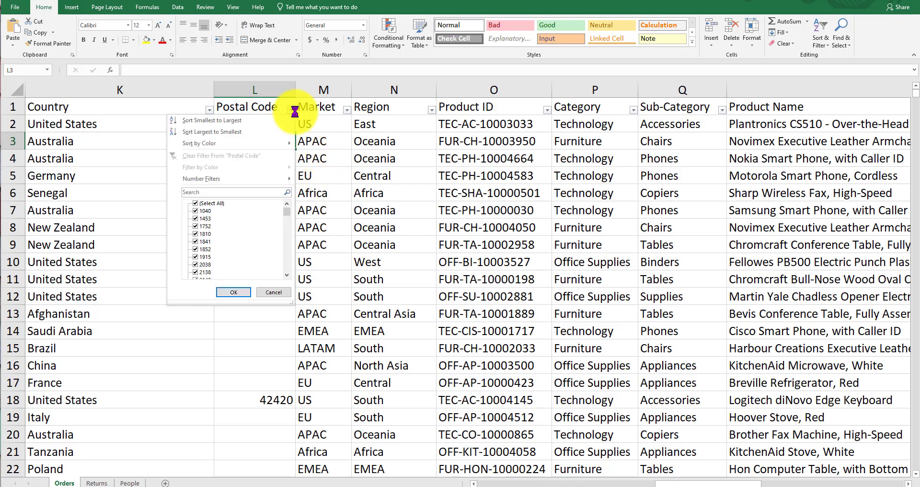
click(207, 203)
click(204, 211)
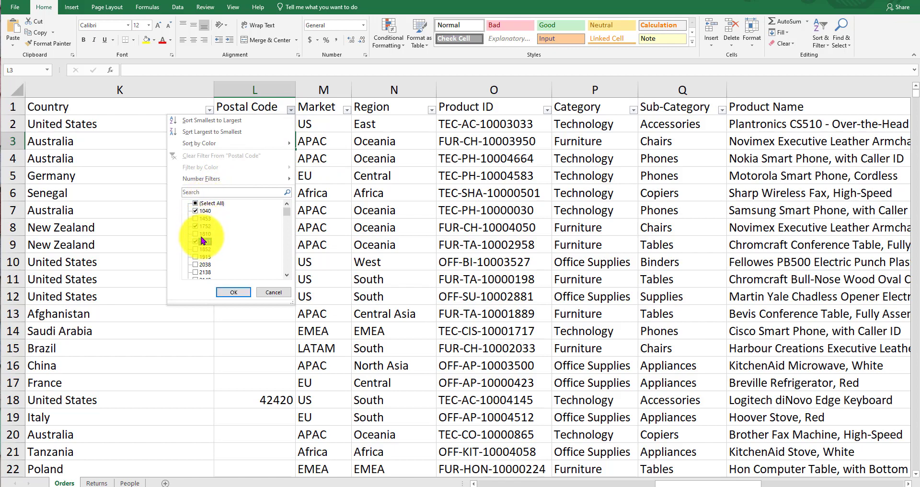
click(234, 291)
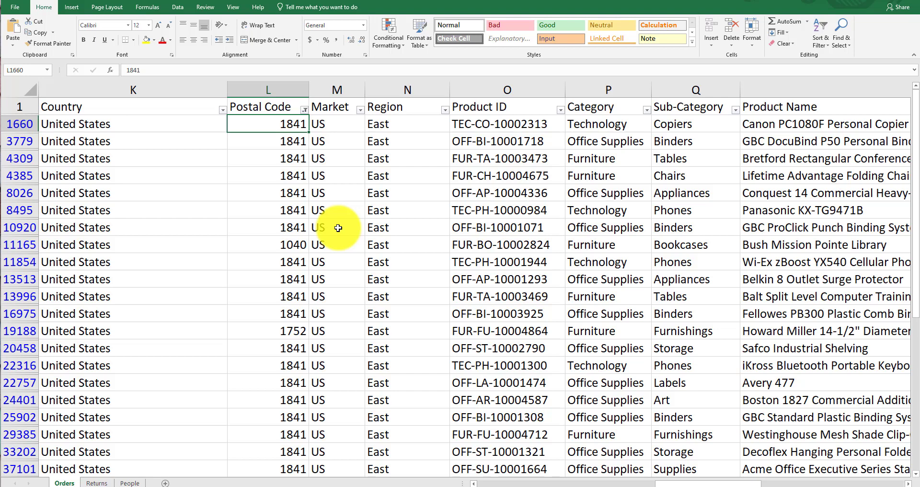
key(Right)
key(Right)
key(Right)
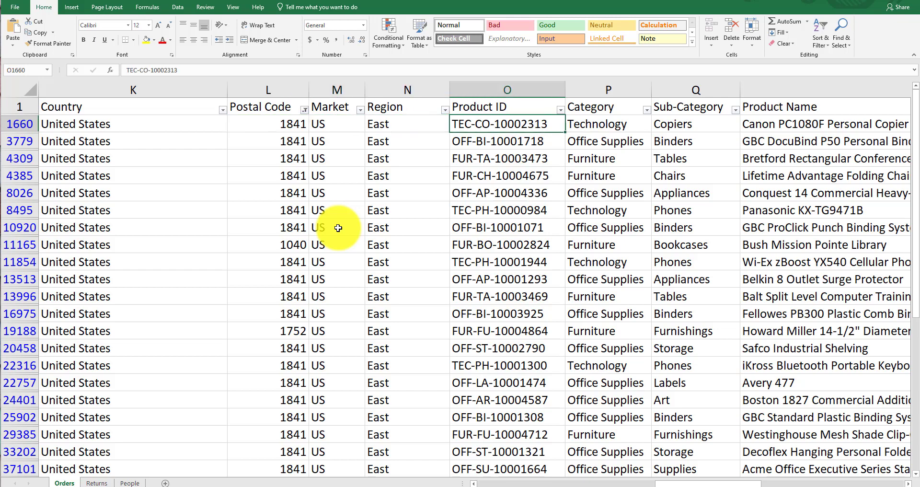
key(Right)
key(Right)
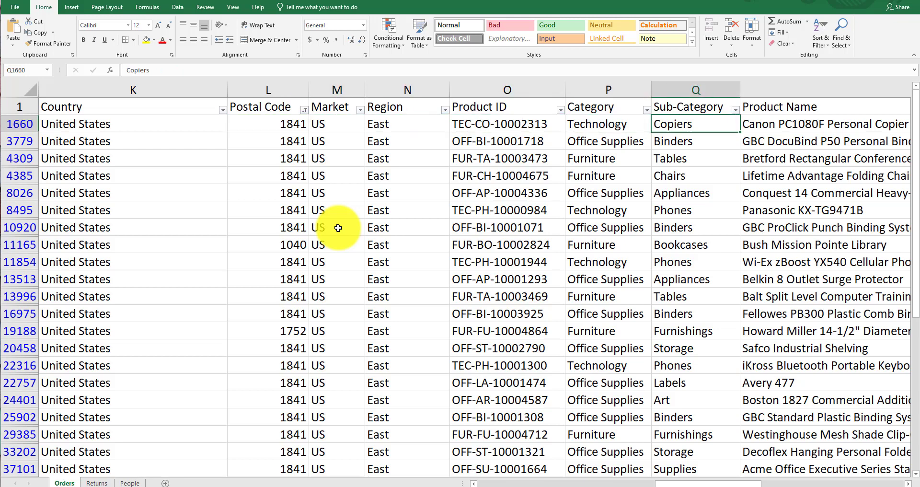
key(Left)
key(Up)
key(Down)
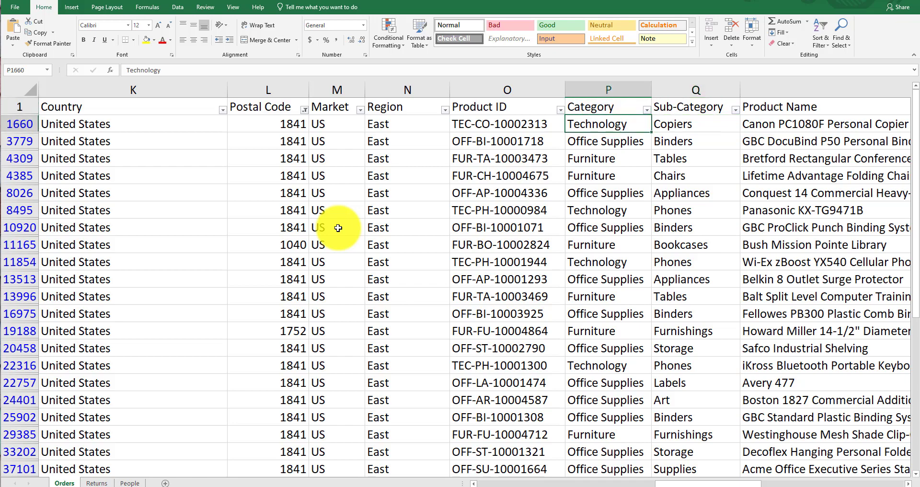
key(Right)
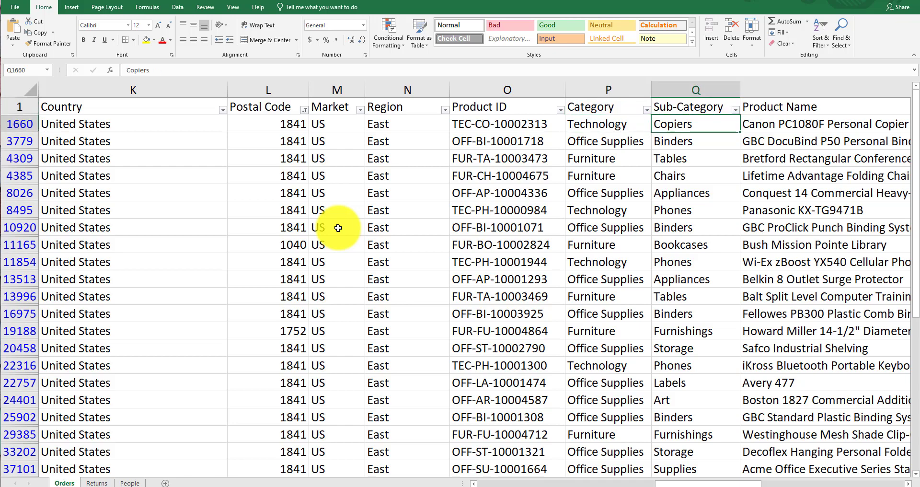
key(Right)
key(Right)
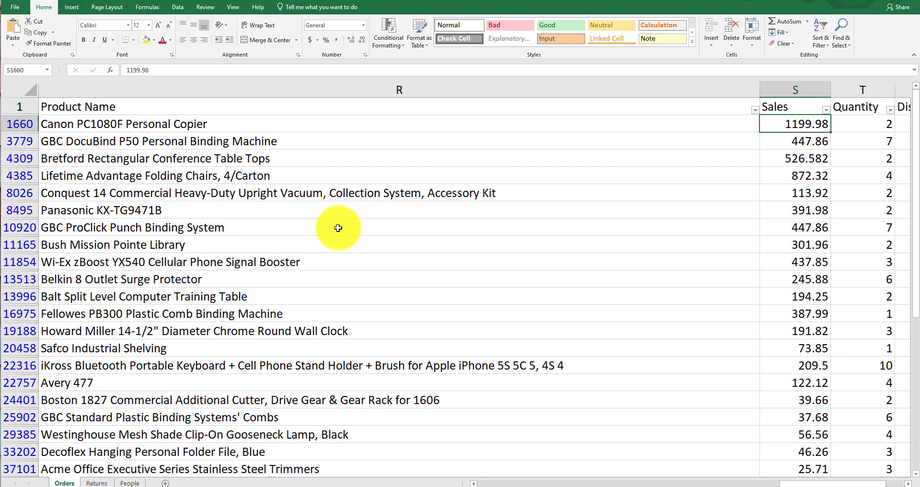
key(Right)
key(Right)
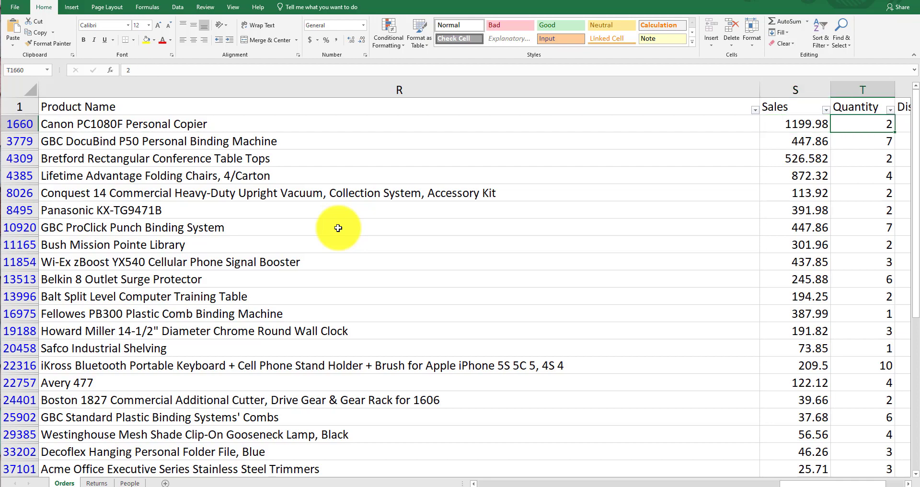
key(Left)
key(Left)
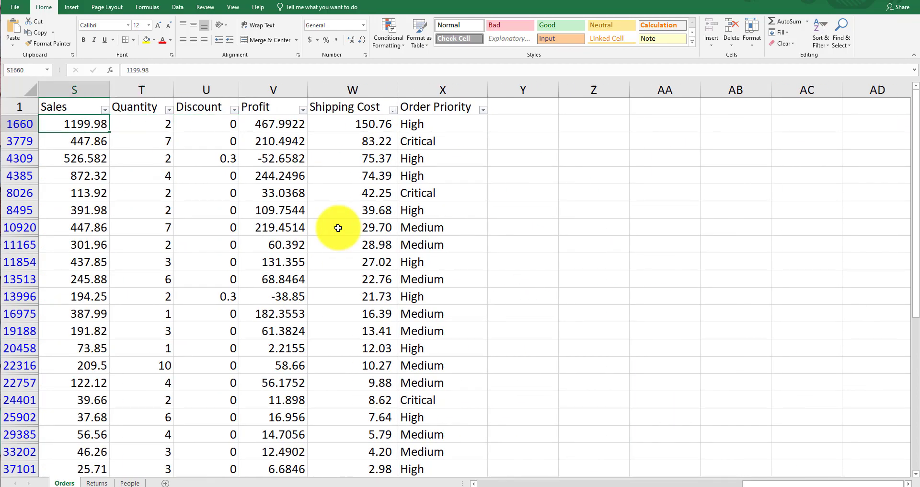
key(Left)
key(Right)
key(Right)
key(Right)
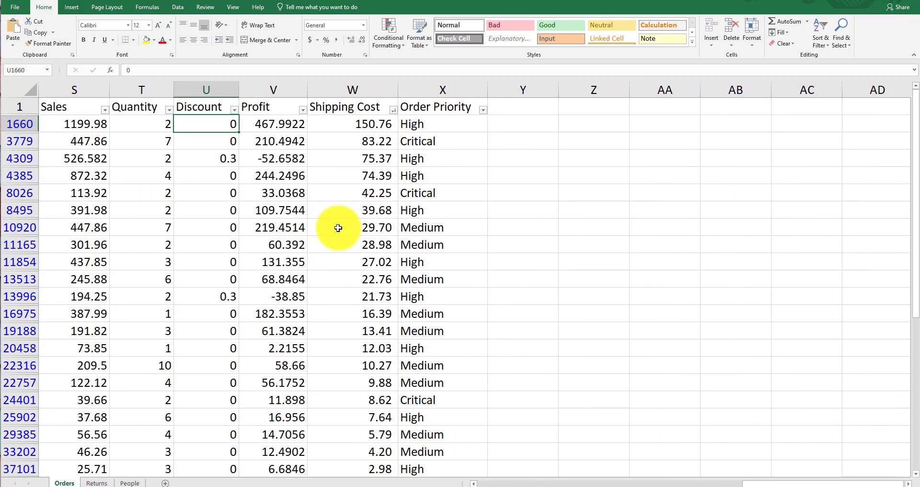
key(Left)
key(Left)
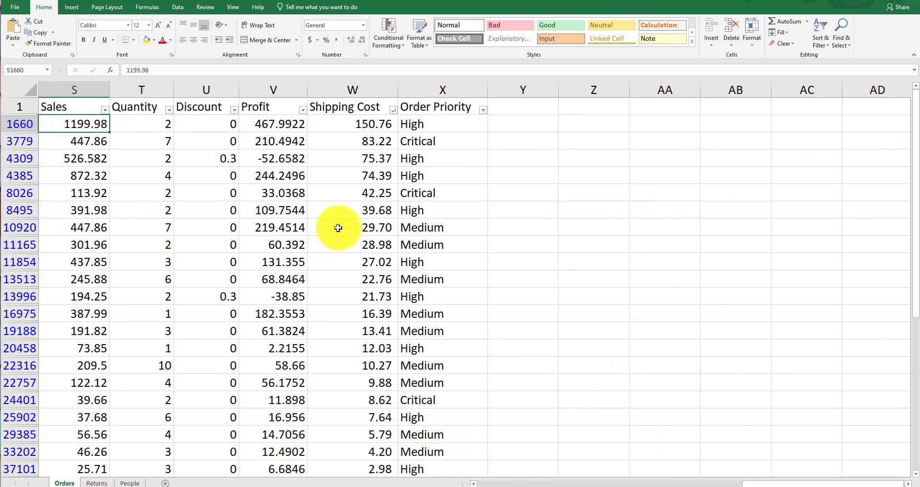
key(Right)
key(Right)
key(Right)
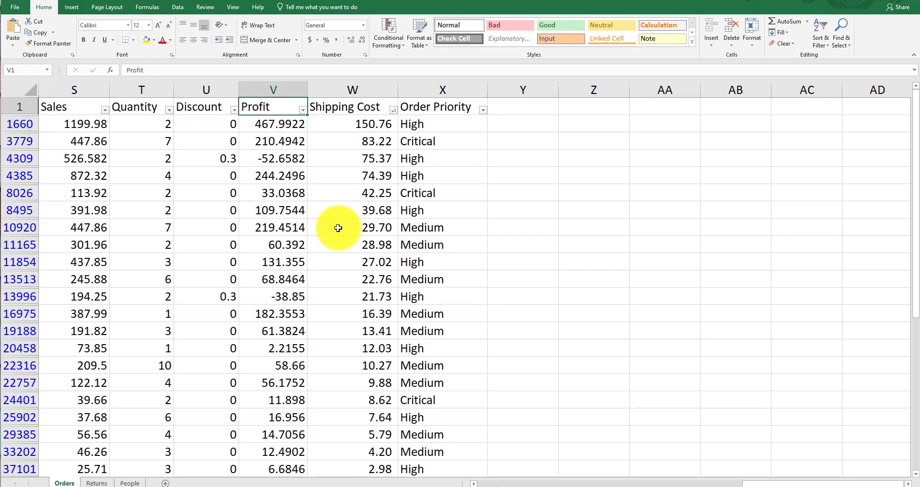
key(Right)
key(Right)
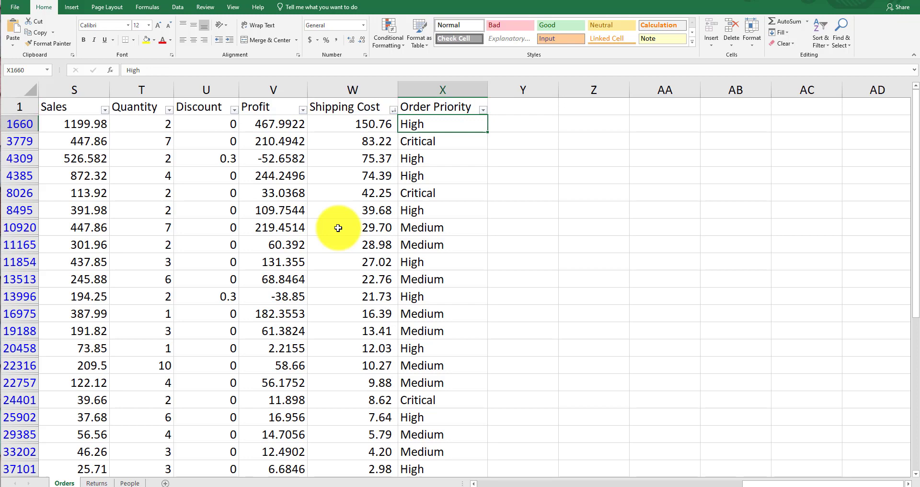
key(Down)
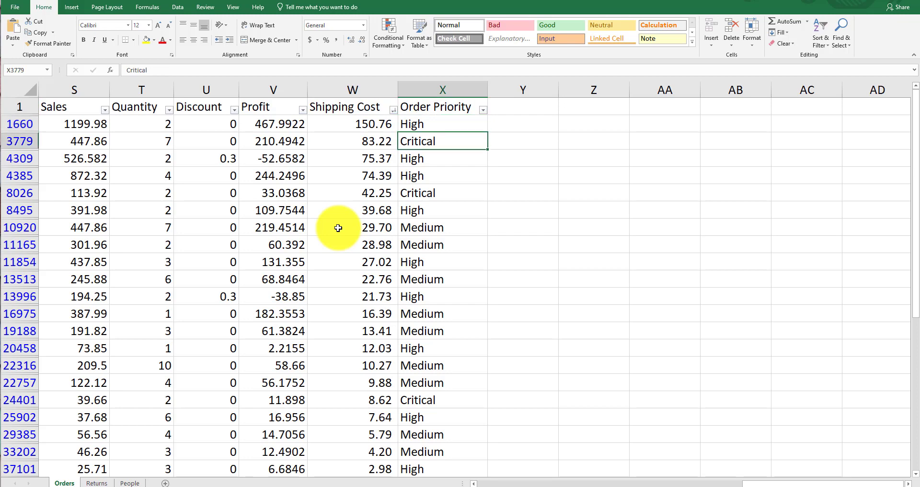
key(Left)
key(Left)
key(Left)
key(Left)
key(Left)
key(Left)
key(Left)
key(Left)
key(Left)
key(Left)
key(Left)
key(Left)
key(Left)
key(Left)
key(Left)
key(Left)
key(Left)
key(Left)
key(Left)
key(Left)
key(Left)
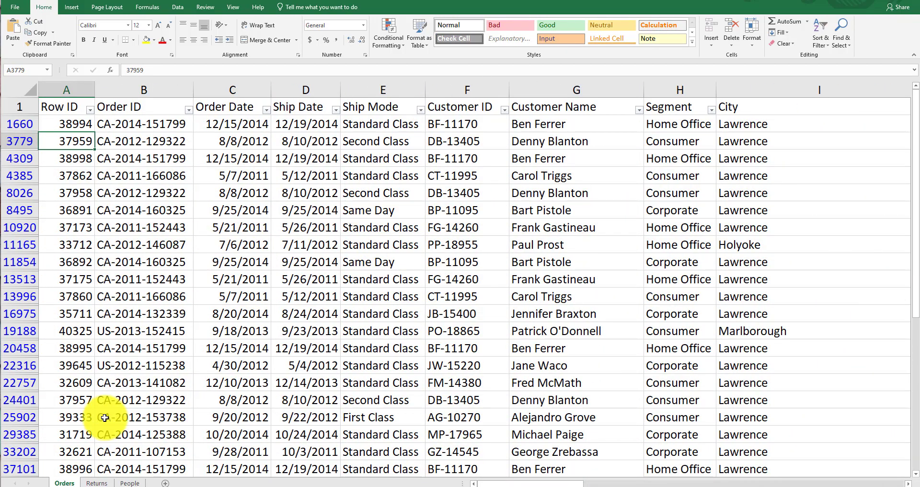
click(97, 482)
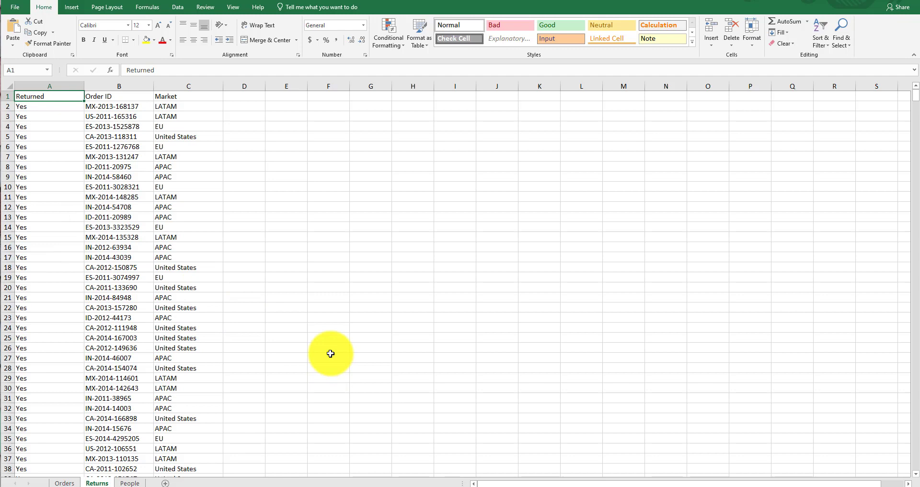
click(135, 109)
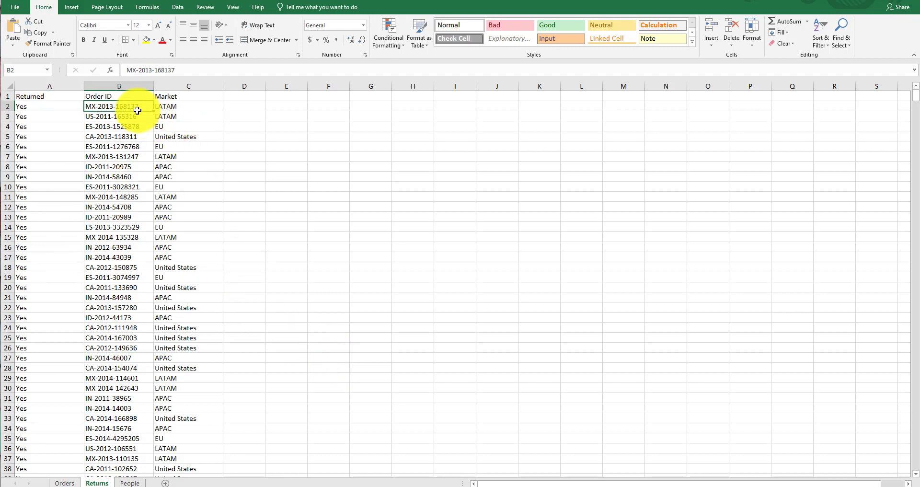
click(57, 479)
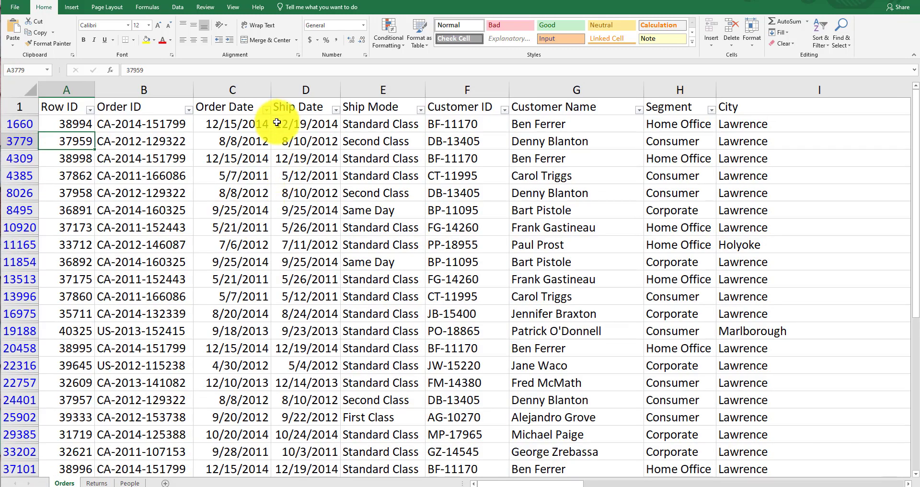
click(791, 128)
key(Right)
key(Right)
key(Right)
key(Right)
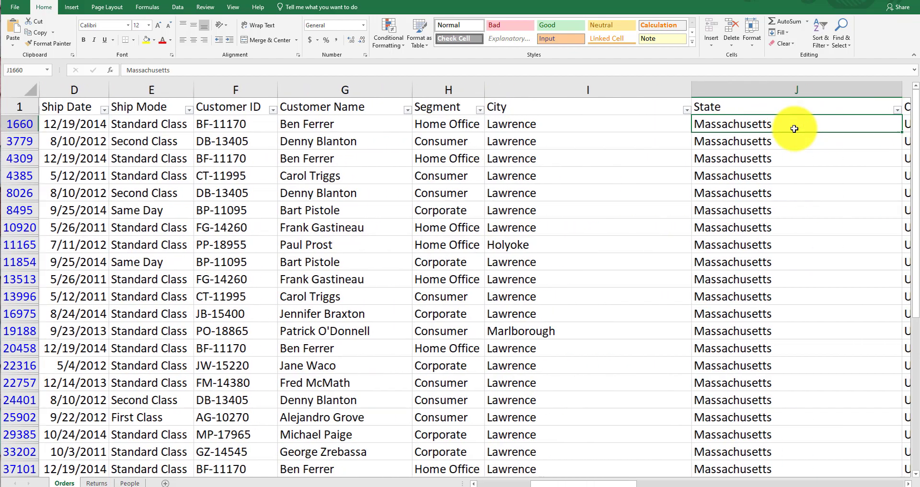
key(Right)
key(Right)
key(Right)
key(Right)
key(Right)
key(Right)
key(Right)
key(Right)
key(Right)
key(Right)
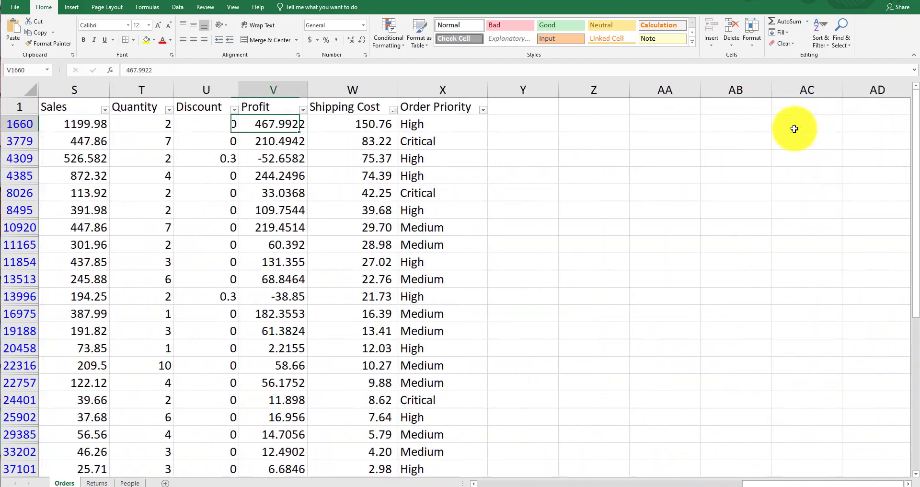
key(Right)
key(Right)
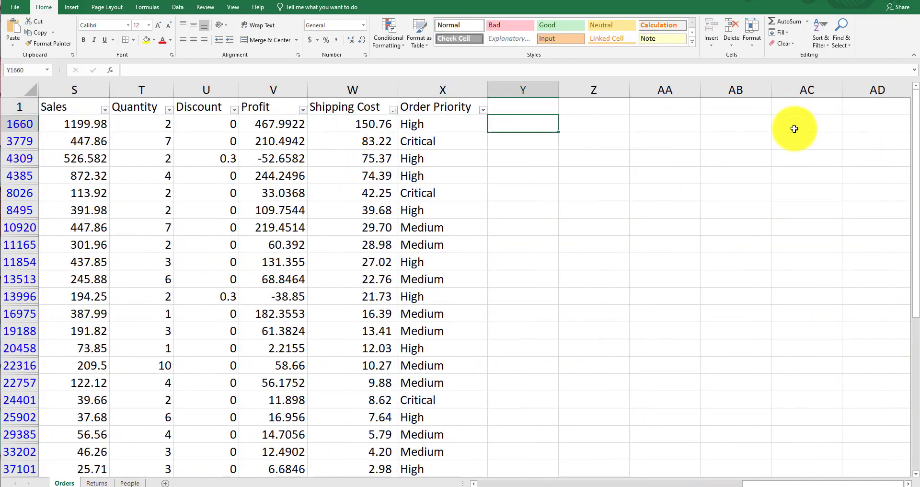
text(g)
key(Escape)
key(Left)
key(Left)
key(Left)
key(Left)
key(Left)
key(Left)
key(Left)
key(Left)
key(Left)
key(Left)
key(Left)
key(Left)
key(Left)
key(Left)
key(Left)
key(Left)
key(Left)
key(Left)
key(Left)
key(Left)
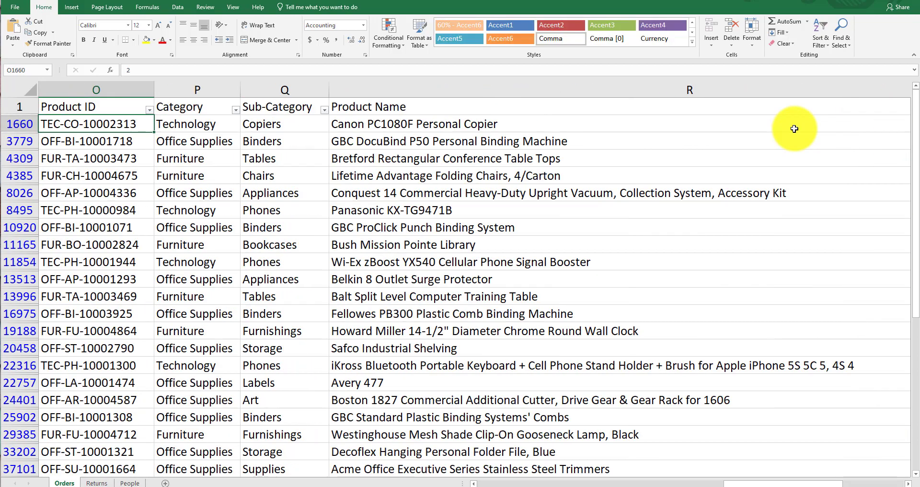
key(Left)
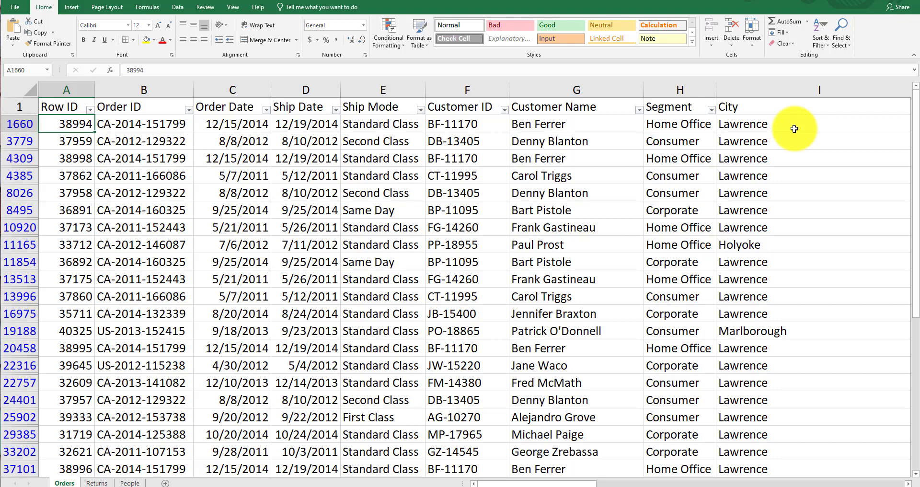
key(Right)
key(Right)
key(Right)
key(Right)
key(Right)
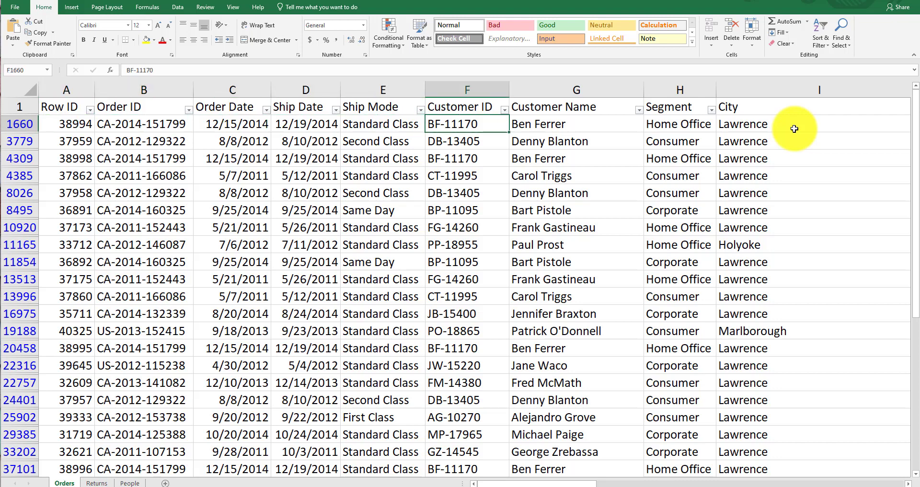
key(Left)
key(Left)
key(Left)
key(Left)
key(Left)
key(Right)
key(Right)
key(Right)
key(Right)
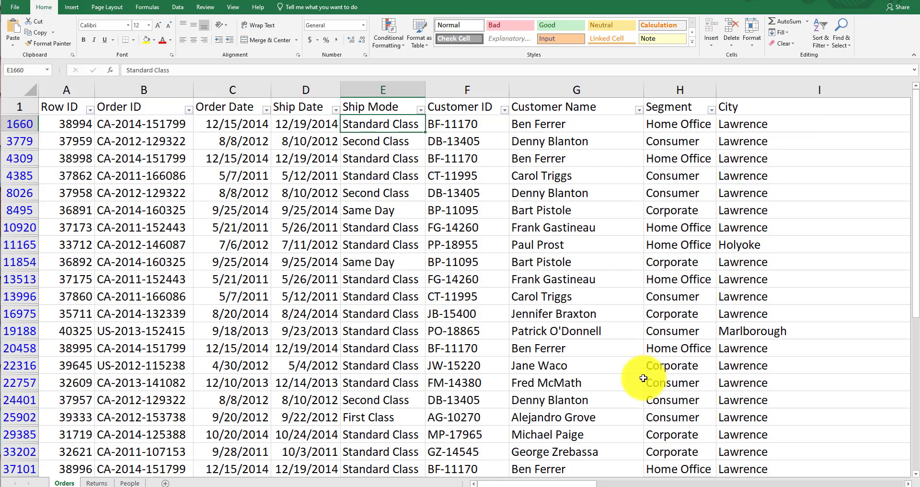
click(97, 482)
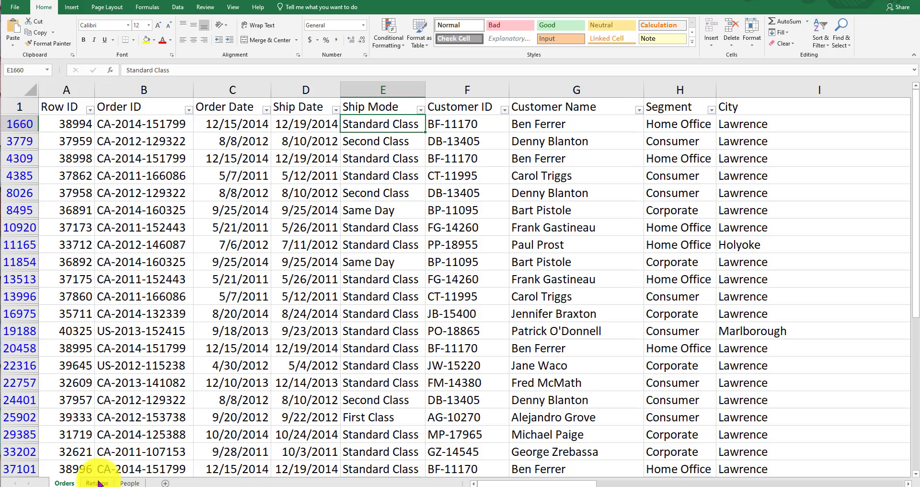
click(108, 86)
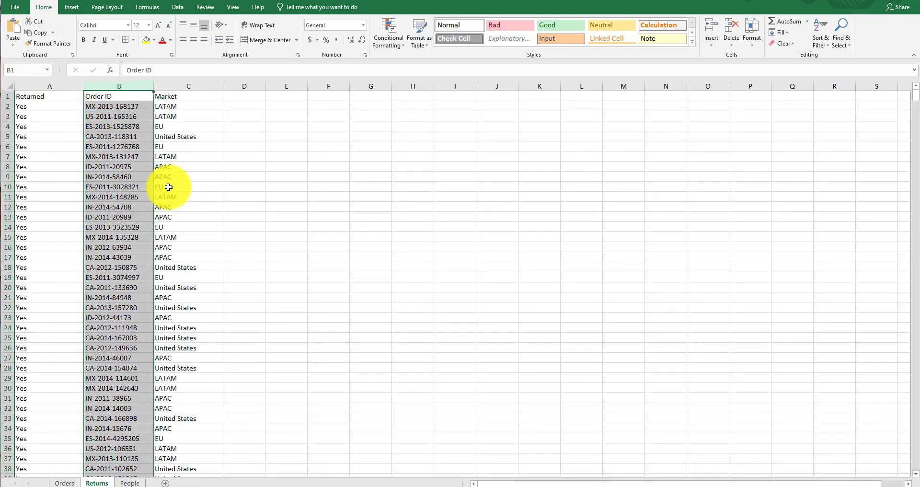
click(129, 482)
click(65, 482)
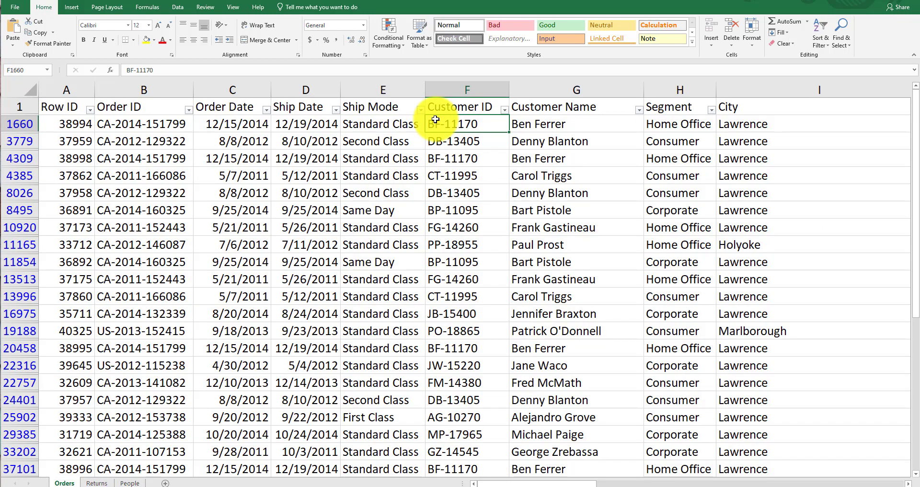
key(Right)
key(Right)
key(Right)
key(Right)
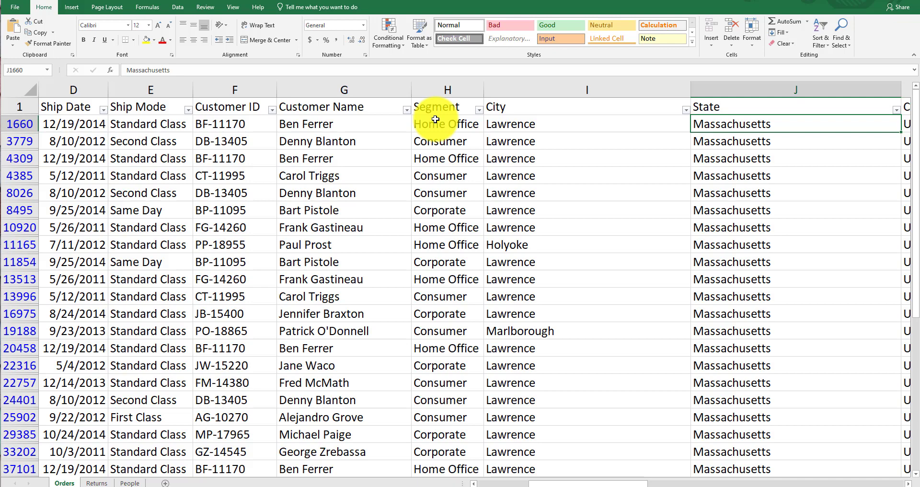
key(Right)
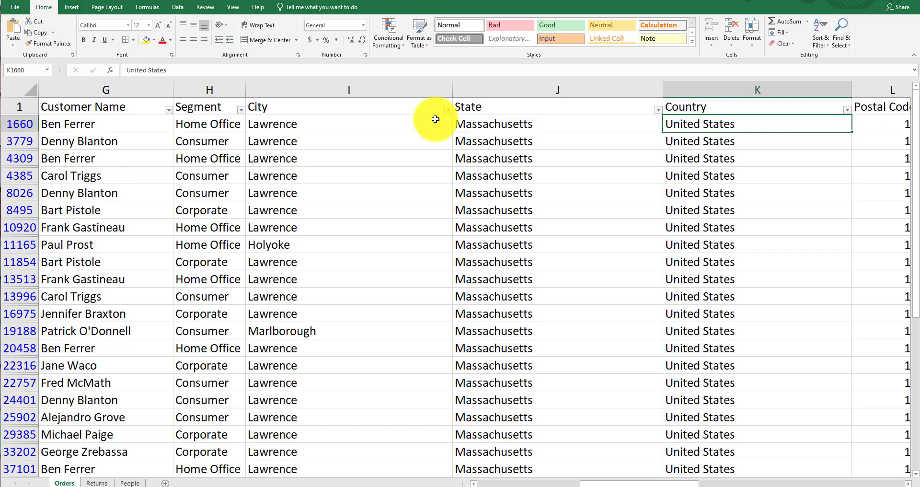
key(Down)
key(Left)
key(Left)
key(Left)
key(Left)
key(Left)
key(Left)
key(Left)
key(Left)
key(Left)
key(Left)
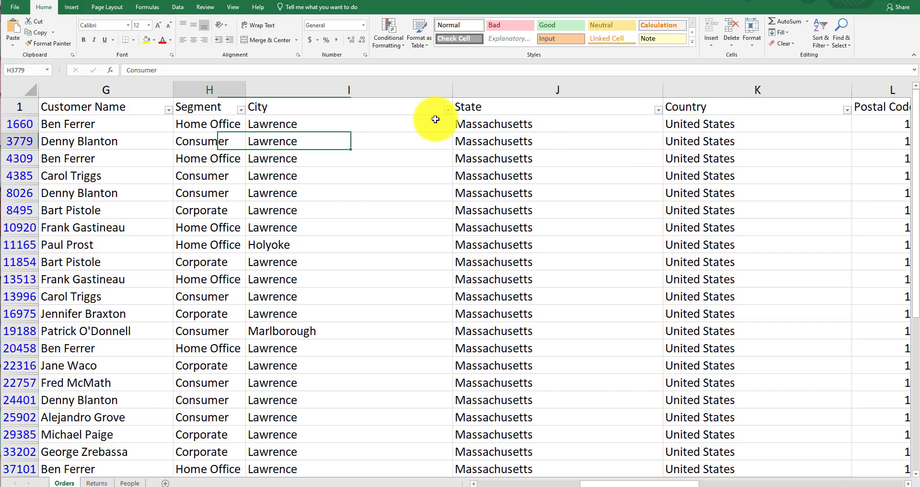
key(Right)
key(Right)
key(Right)
key(Right)
key(Right)
key(Right)
key(Right)
key(Right)
key(Right)
key(Right)
key(Right)
key(Right)
key(Right)
key(Right)
key(Right)
key(Right)
key(Right)
key(Right)
key(Right)
key(Right)
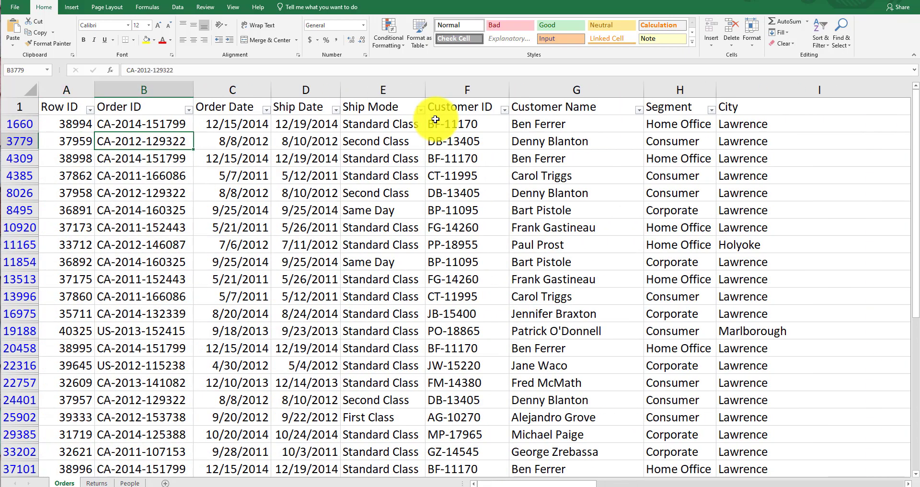
key(Right)
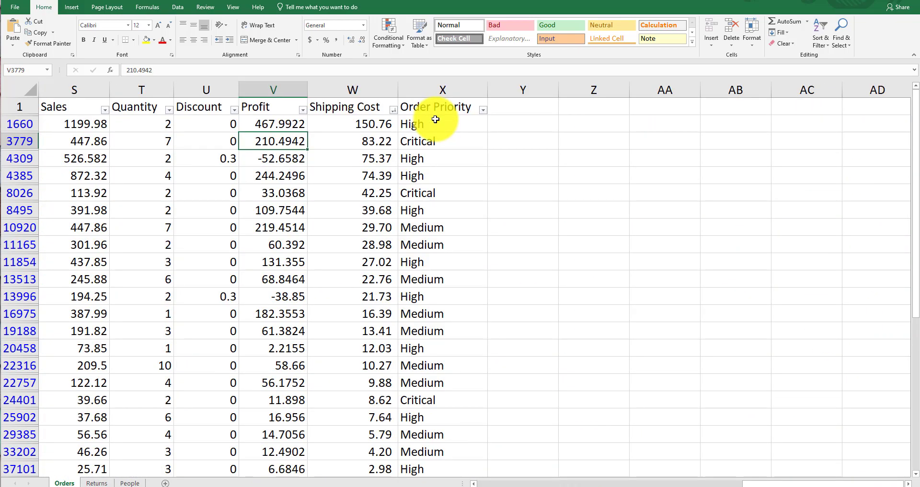
key(Left)
key(Left)
key(Left)
key(Up)
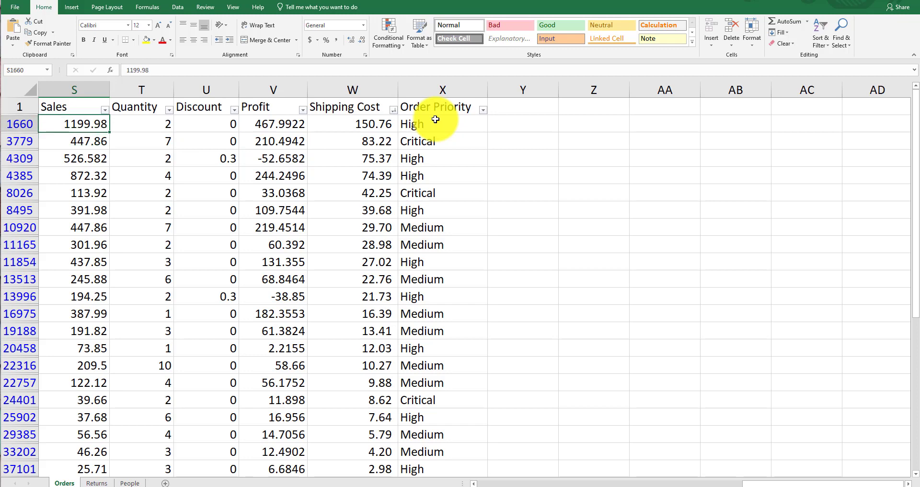
click(529, 107)
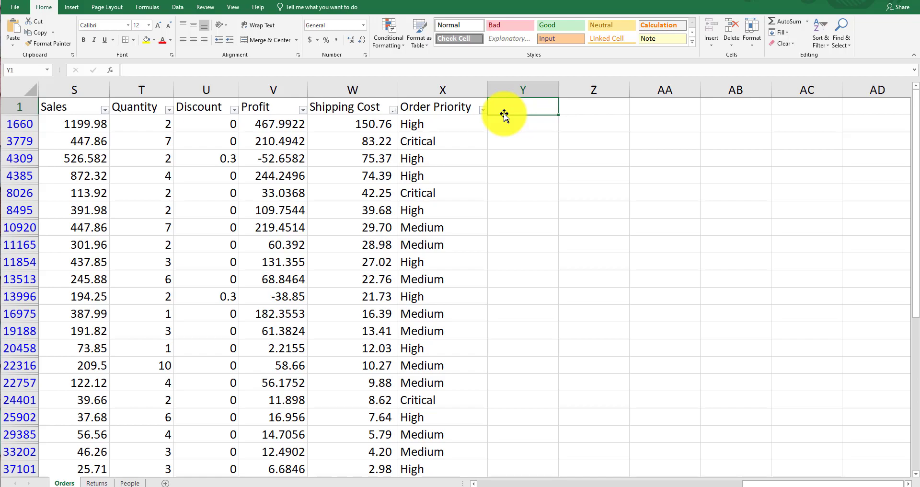
key(Down)
key(Left)
key(Left)
key(Left)
key(Left)
key(Left)
key(Left)
key(Left)
key(Left)
key(Left)
key(Left)
key(Left)
key(Left)
key(Left)
key(Left)
key(Left)
key(Left)
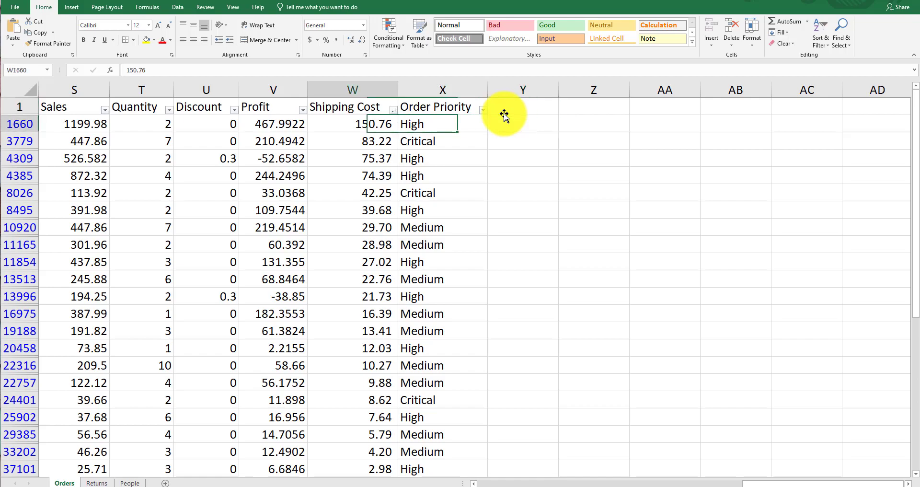
key(Left)
key(Left)
key(Left)
key(Left)
key(Left)
key(Left)
key(Left)
key(Left)
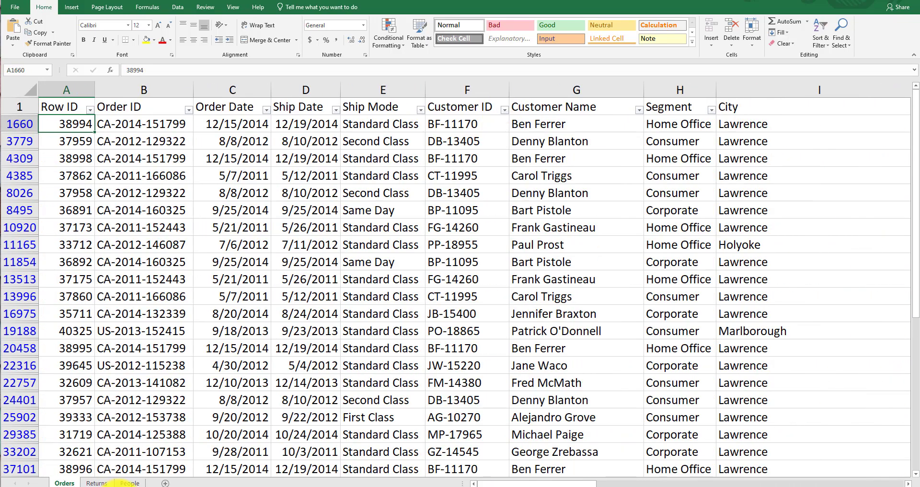